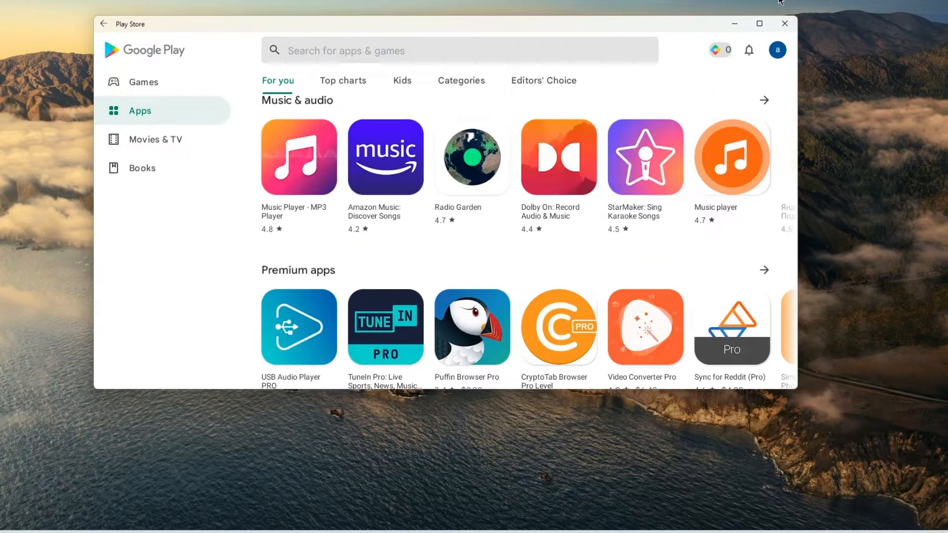
- Close the Play Store, find Control Panel with a Windows search for "con", and open its list for turning Windows features on or off
click(785, 23)
click(285, 532)
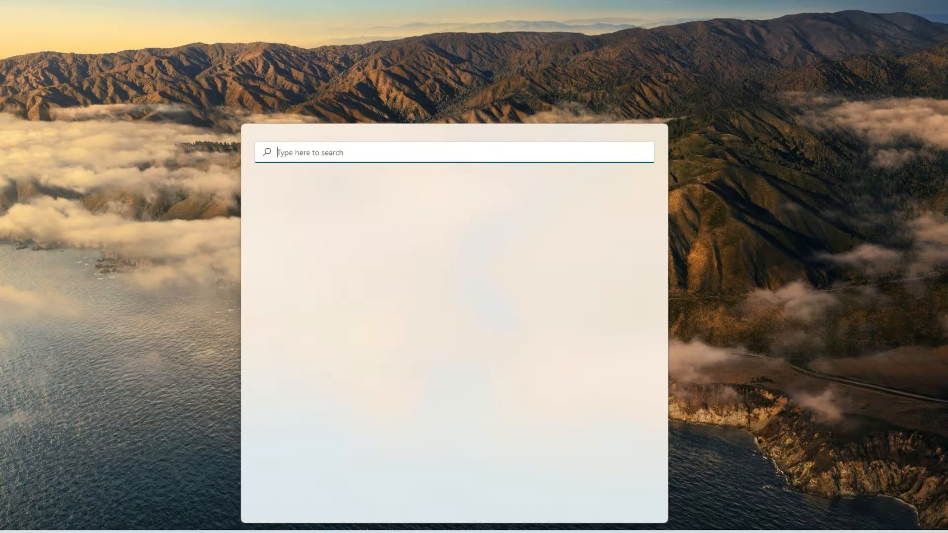
text(con)
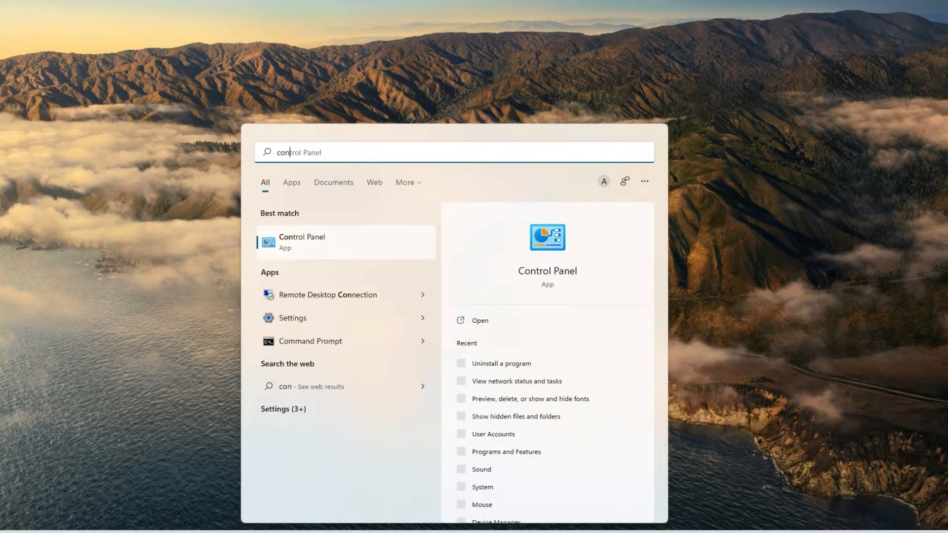
click(329, 236)
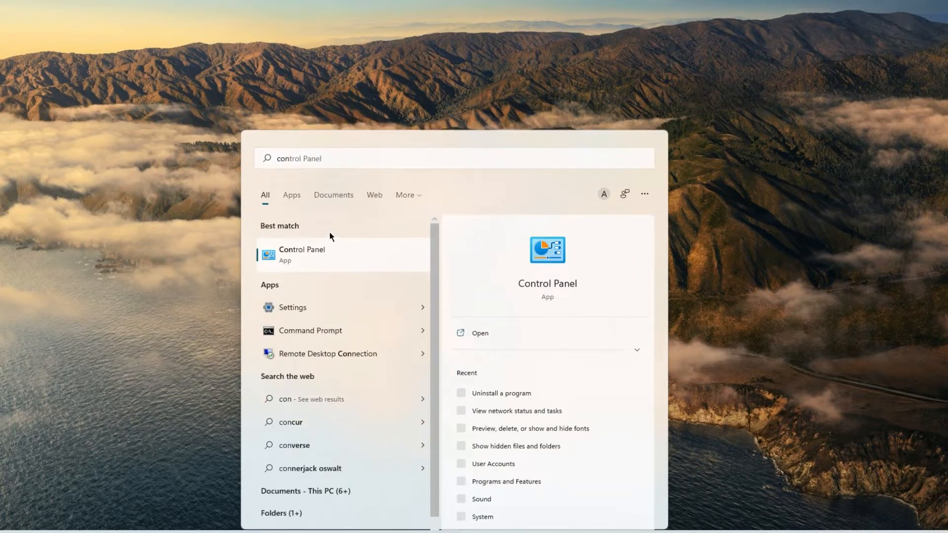
click(161, 267)
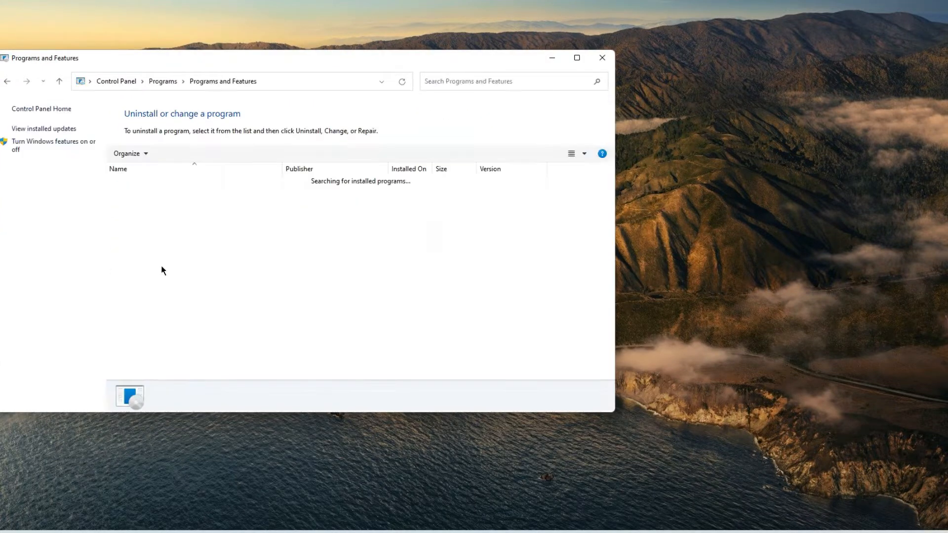
click(49, 143)
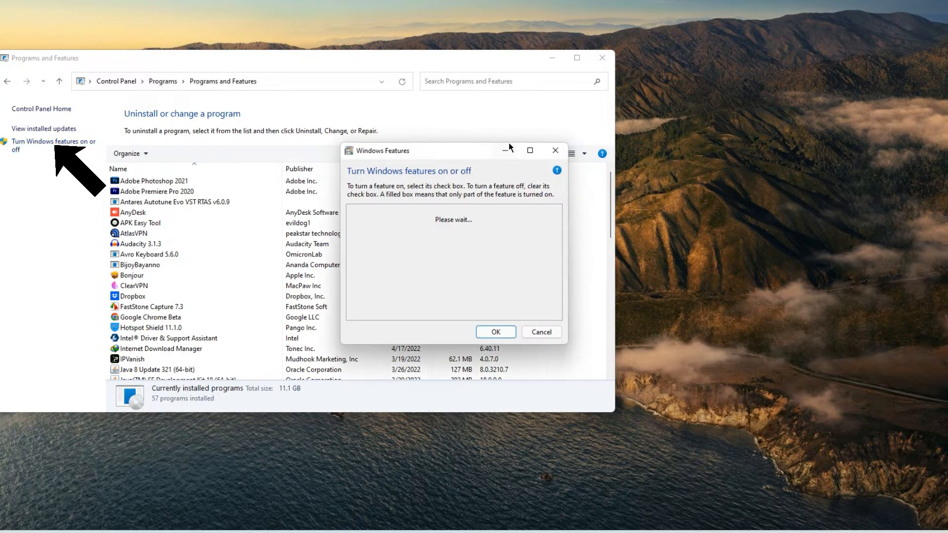
click(552, 58)
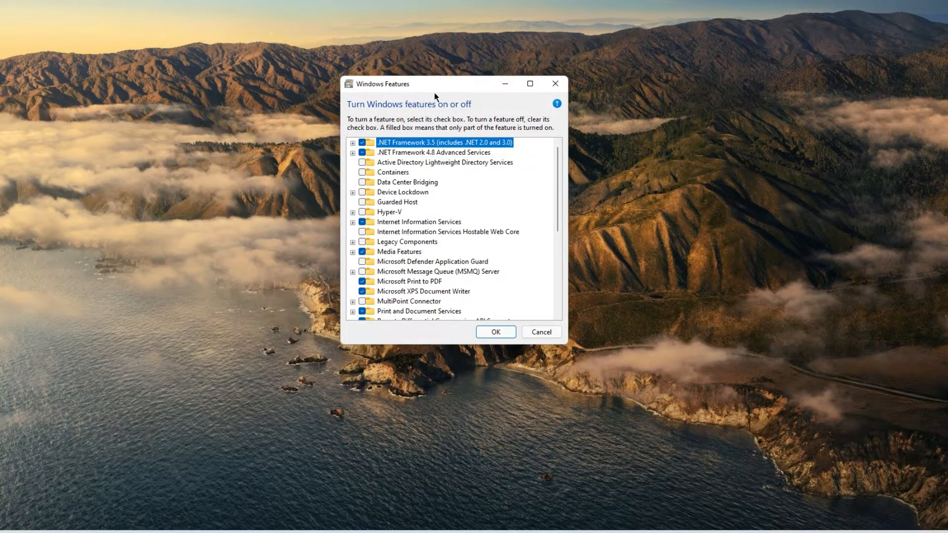
- Check that the Virtual Machine Platform feature is selected in the Windows features list and close the list
scroll(420, 280, down, 6)
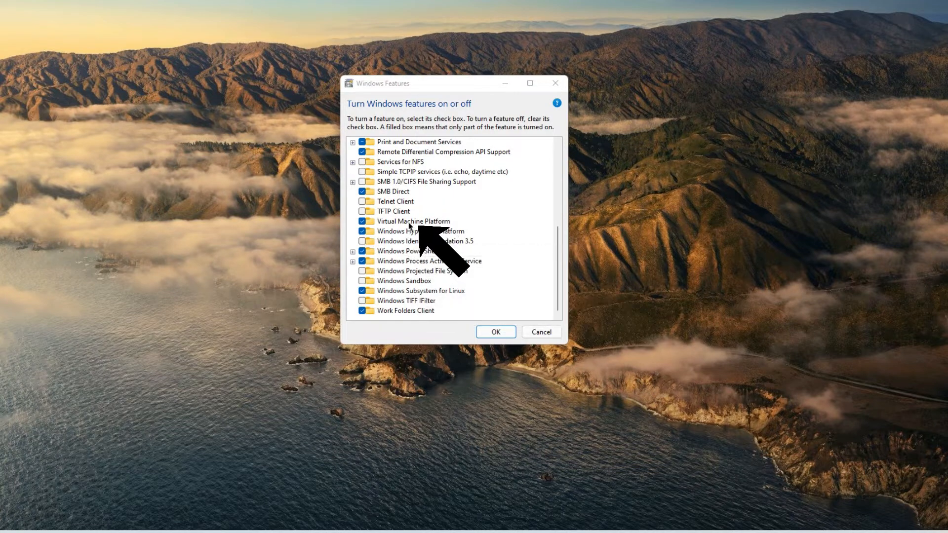
click(361, 223)
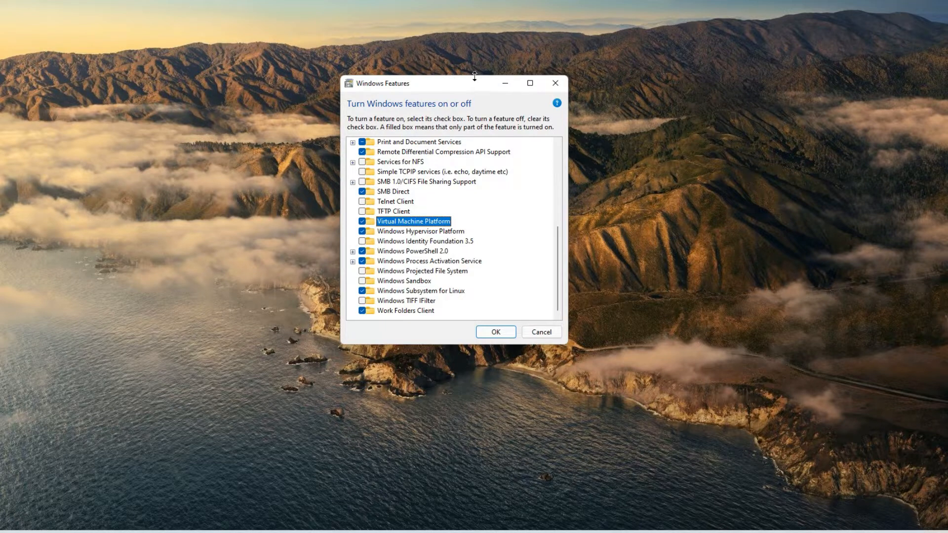
click(556, 84)
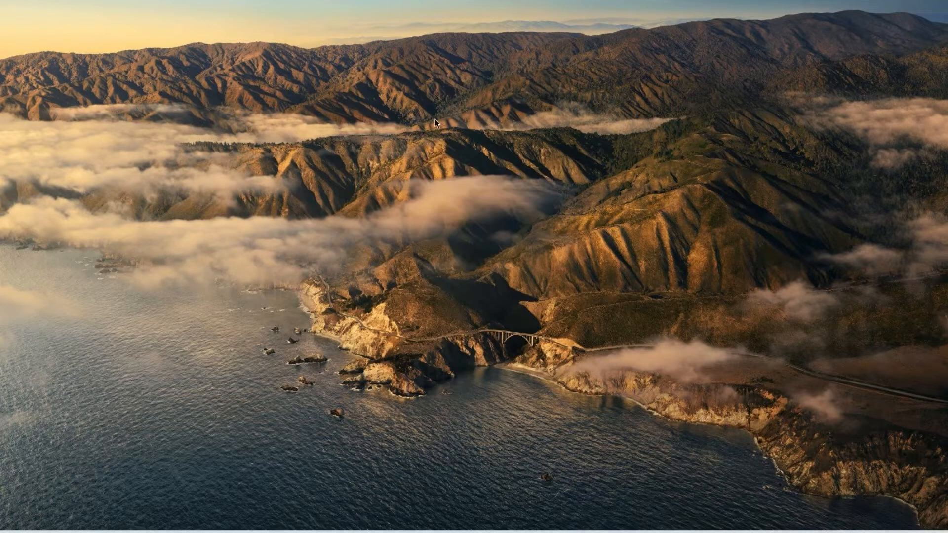
- Switch to the browser and look through the MagiskOnWSA repository page on GitHub, including its README features, video guide and text guide
mouse_move(483, 527)
click(459, 496)
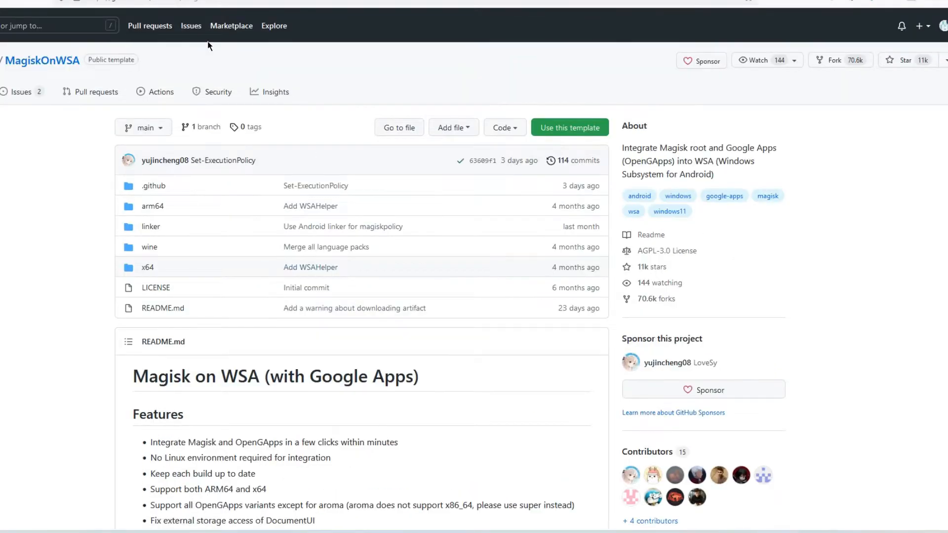
scroll(235, 153, down, 10)
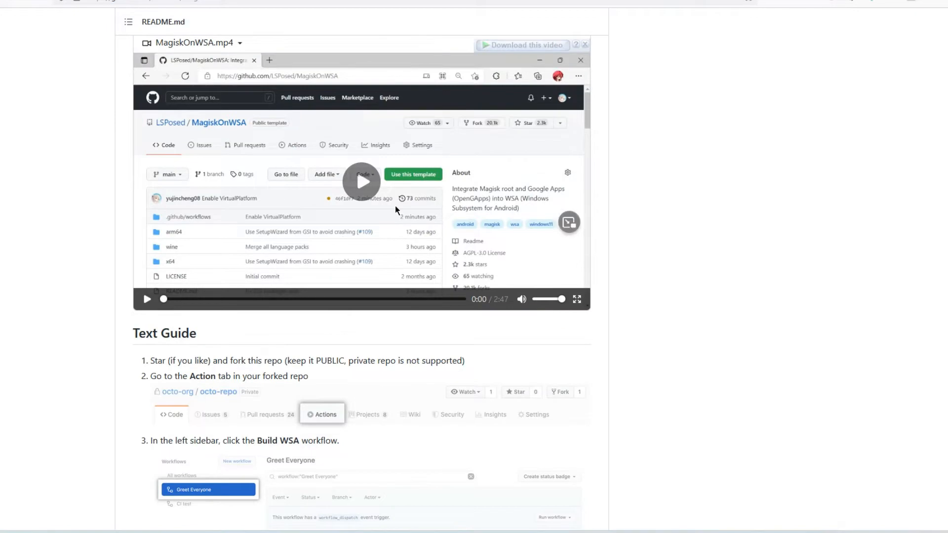
scroll(395, 205, down, 5)
scroll(341, 251, up, 10)
scroll(341, 251, up, 10)
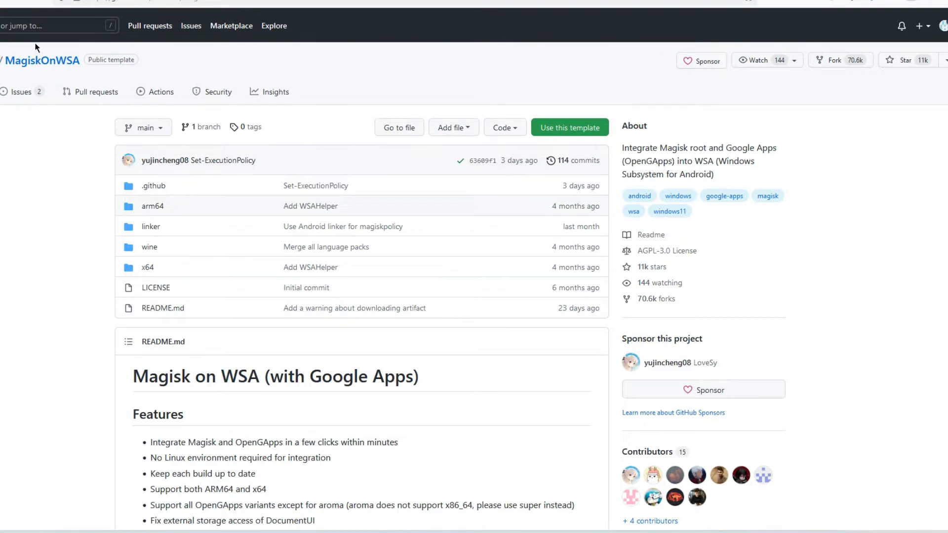
scroll(244, 129, down, 10)
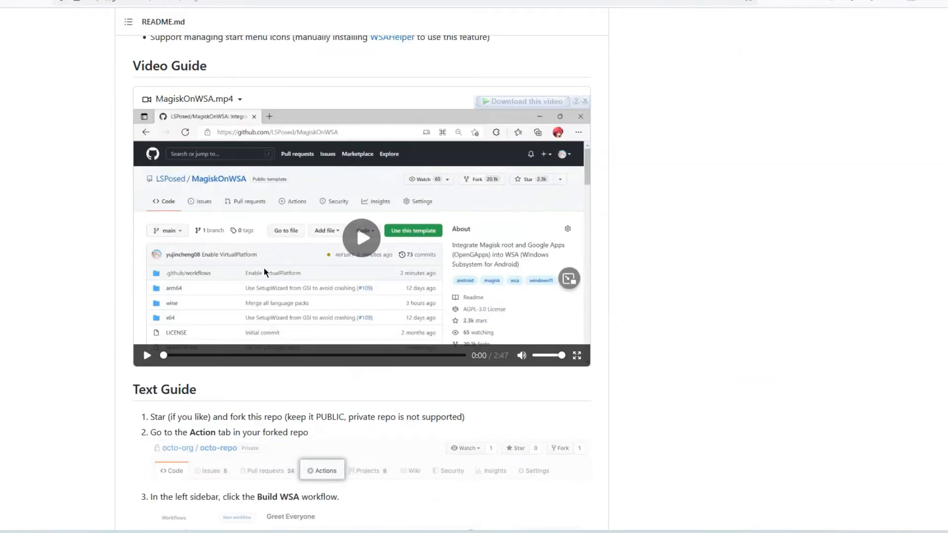
scroll(264, 271, up, 10)
scroll(217, 205, down, 3)
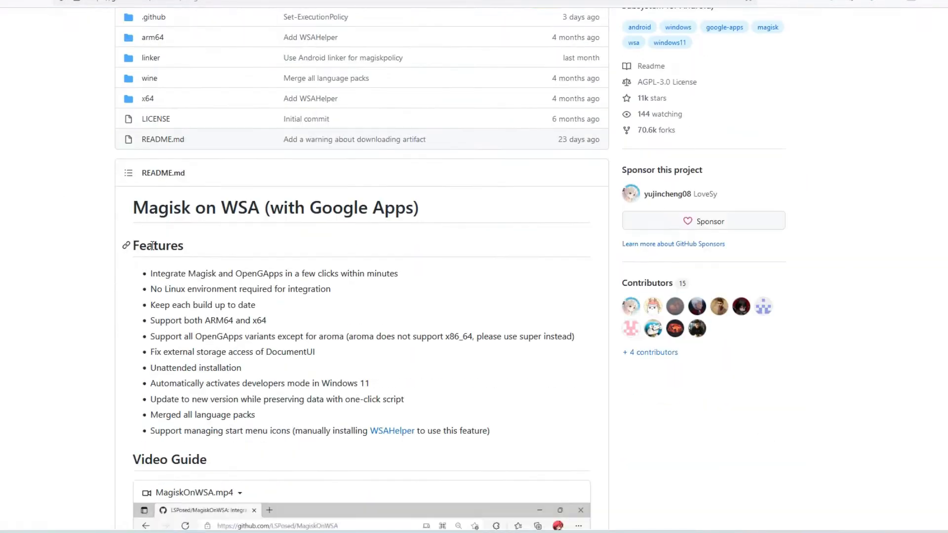
scroll(151, 106, up, 3)
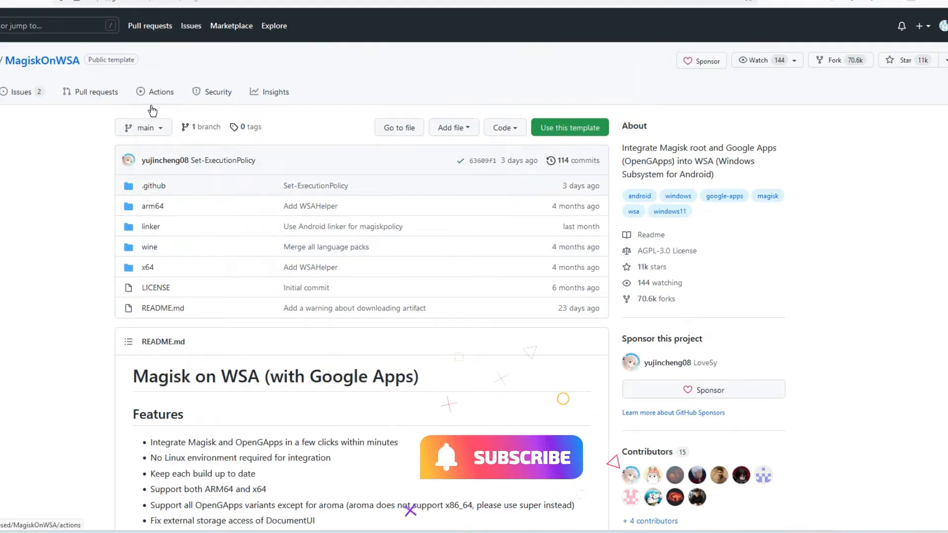
- Show the workflow runs of the MagiskOnWSA repository and open the newest run, Set-ExecutionPolicy
click(159, 94)
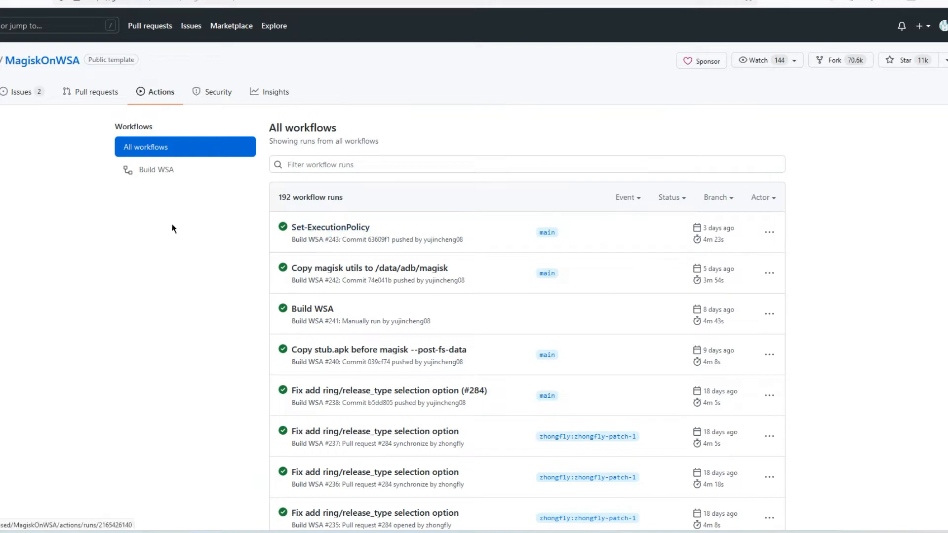
scroll(166, 244, down, 2)
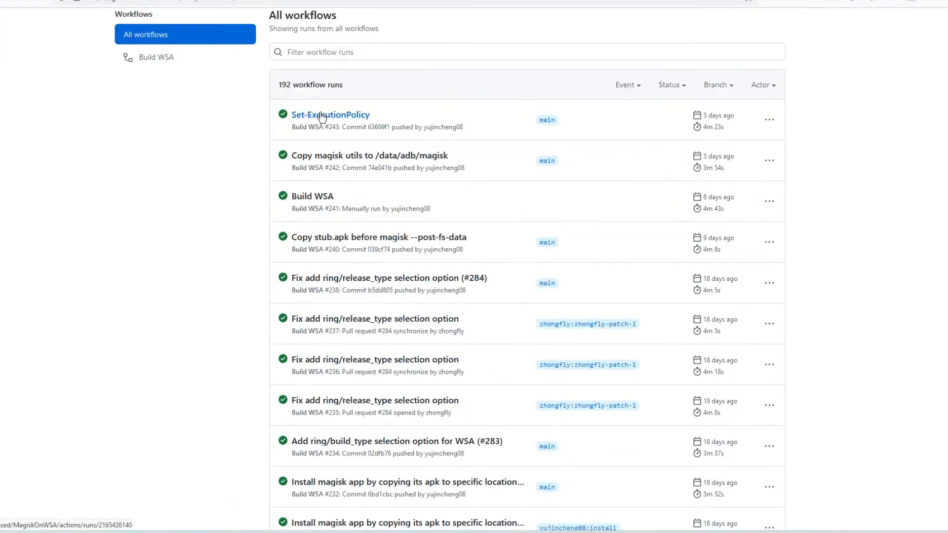
click(317, 119)
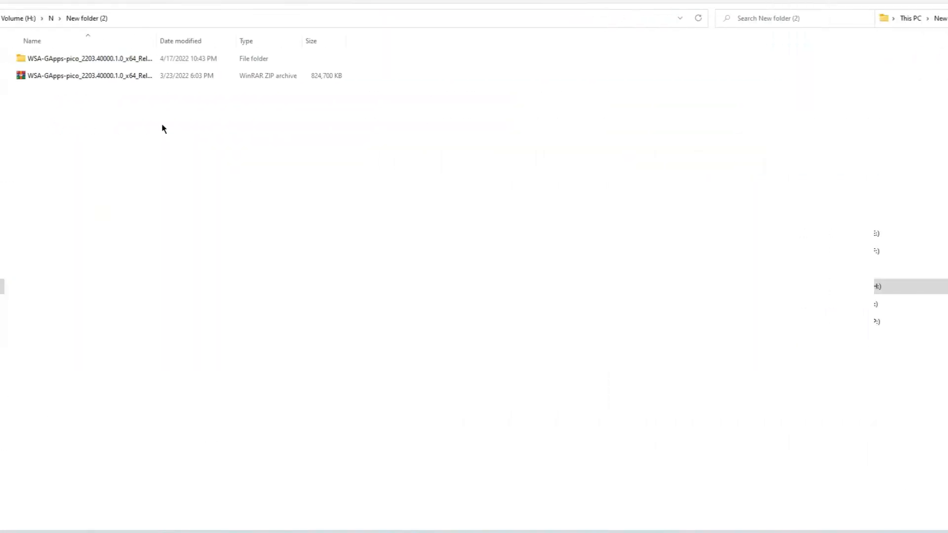
click(180, 76)
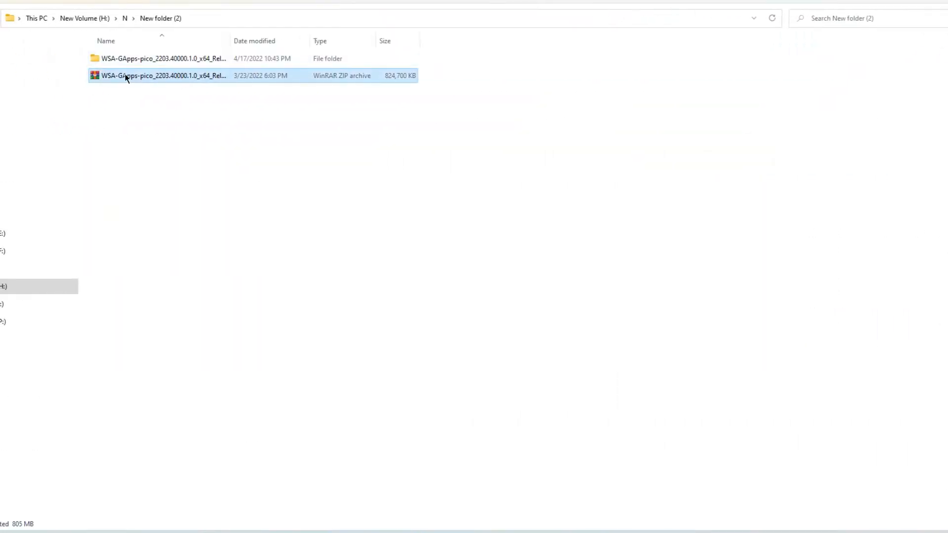
right_click(164, 74)
click(209, 260)
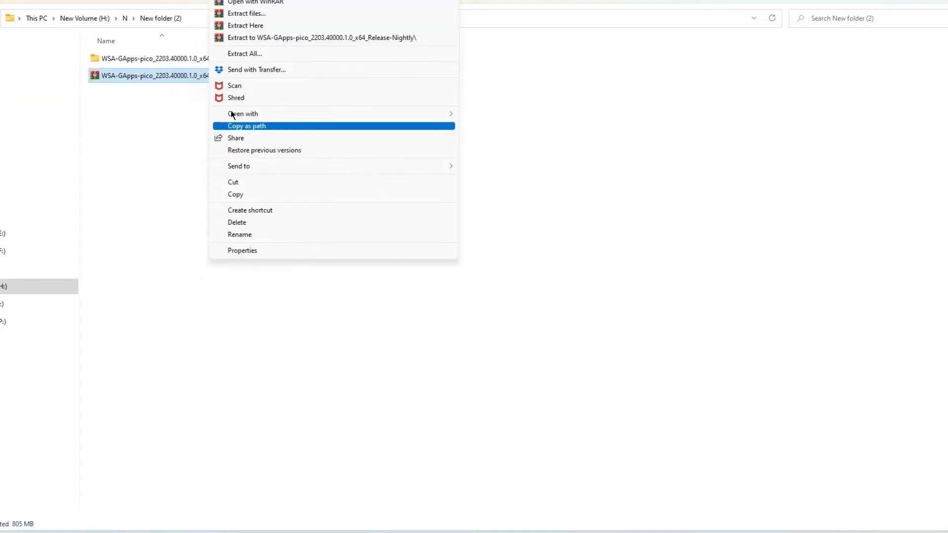
click(145, 132)
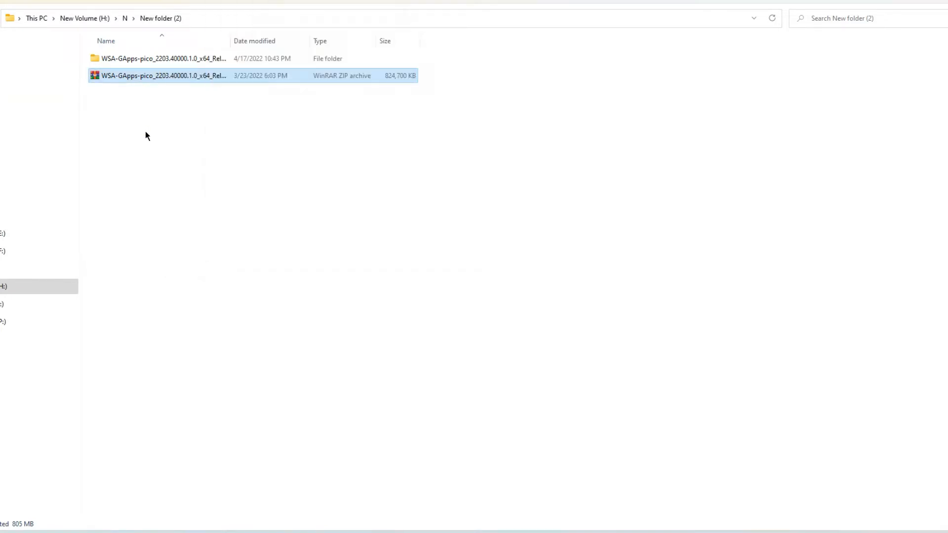
- Open the extracted WSA-GApps-pico_2203.40000.1.0_x64_Release-Nightly folder and run its Install script with PowerShell
double_click(181, 60)
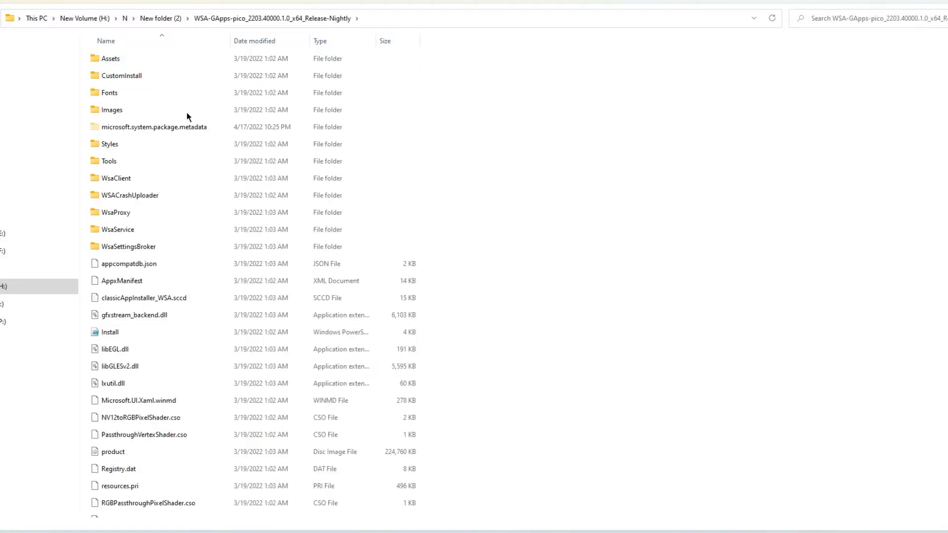
scroll(203, 247, down, 4)
scroll(132, 307, up, 4)
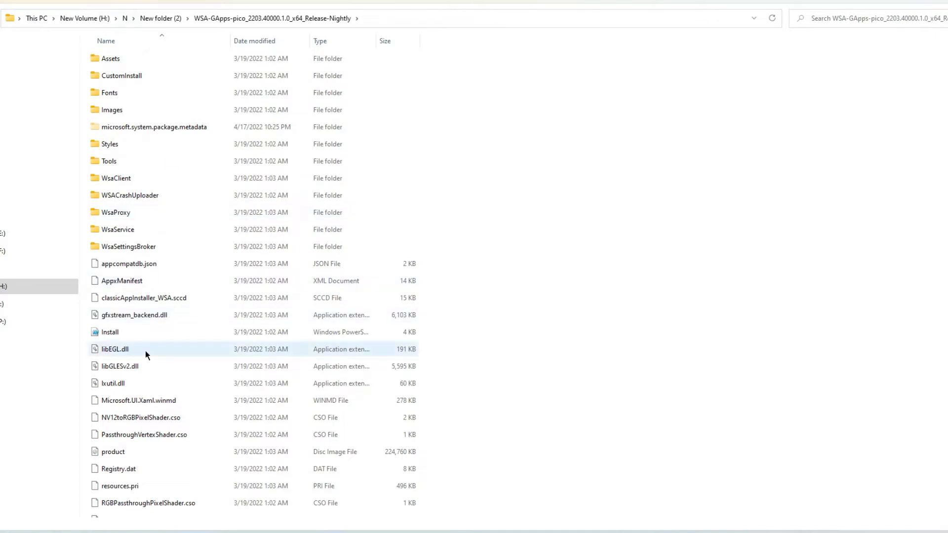
scroll(109, 297, down, 4)
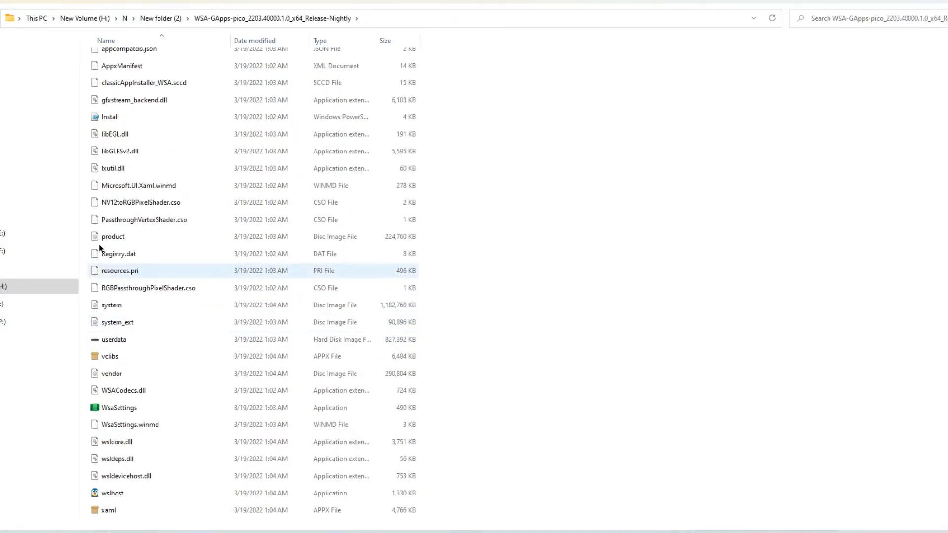
scroll(109, 232, up, 2)
click(120, 213)
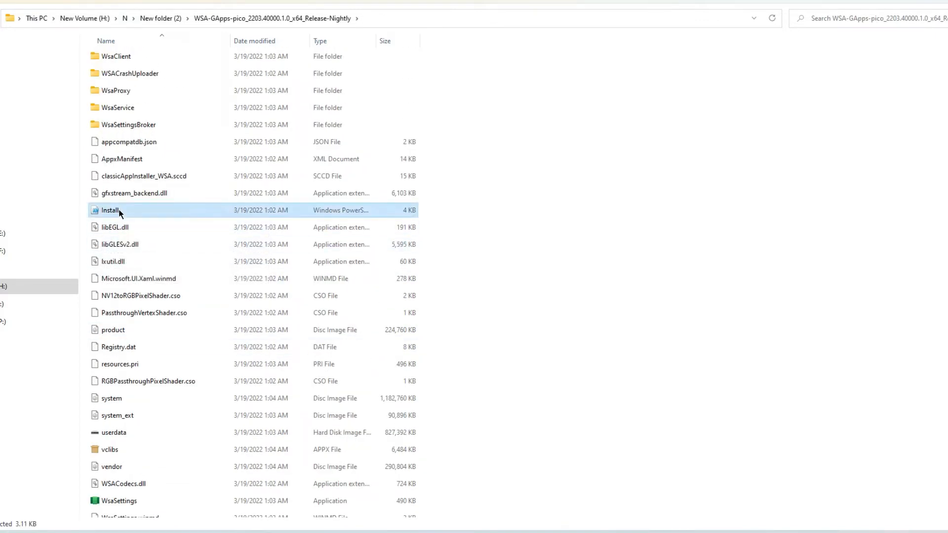
right_click(120, 213)
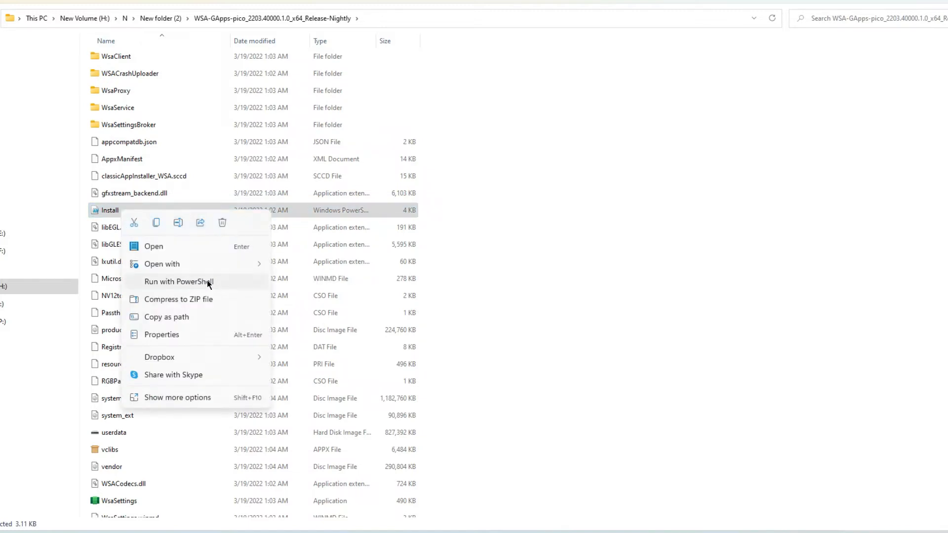
click(200, 282)
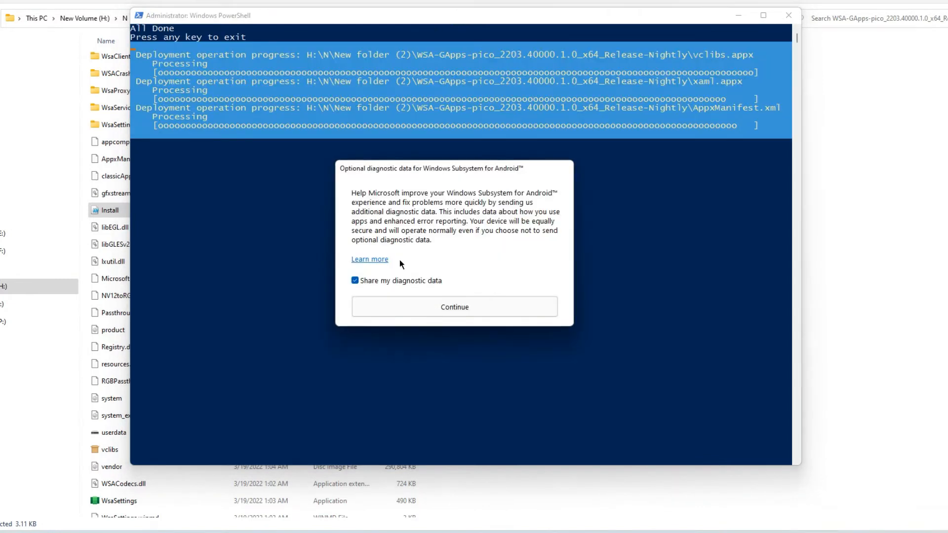
- Continue past the optional diagnostic data prompts with sharing left on and close the Windows Subsystem for Android startup windows
click(454, 307)
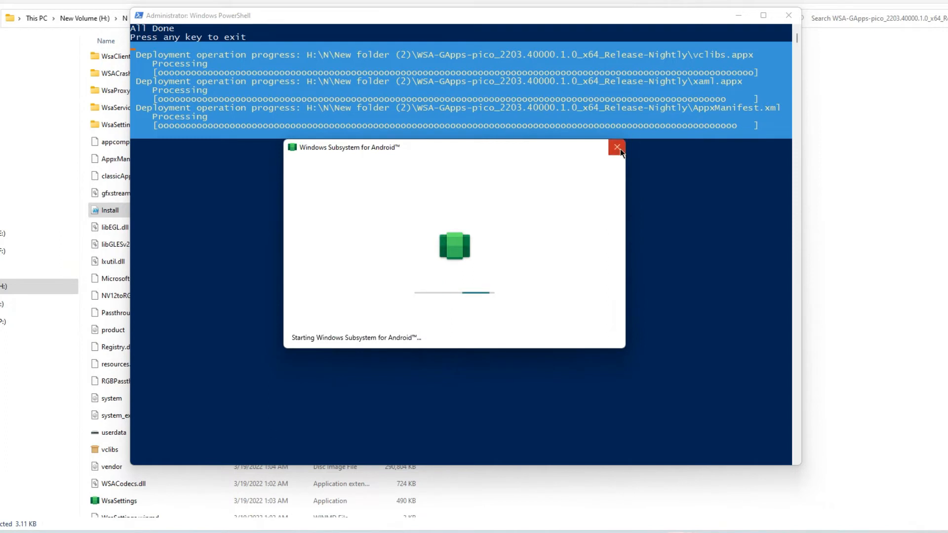
click(619, 149)
click(465, 310)
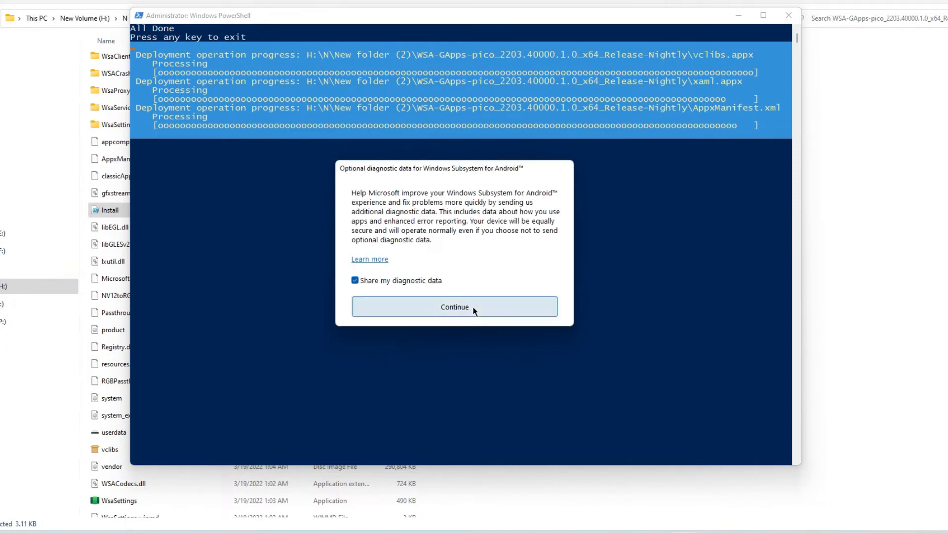
click(610, 152)
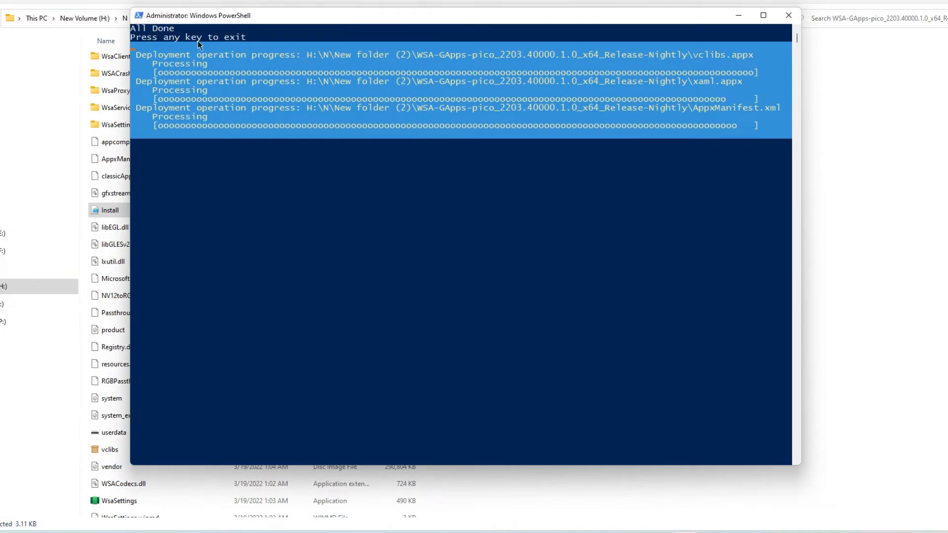
- Exit the finished PowerShell installer and accept the remaining optional diagnostic data prompt
click(320, 143)
key(Return)
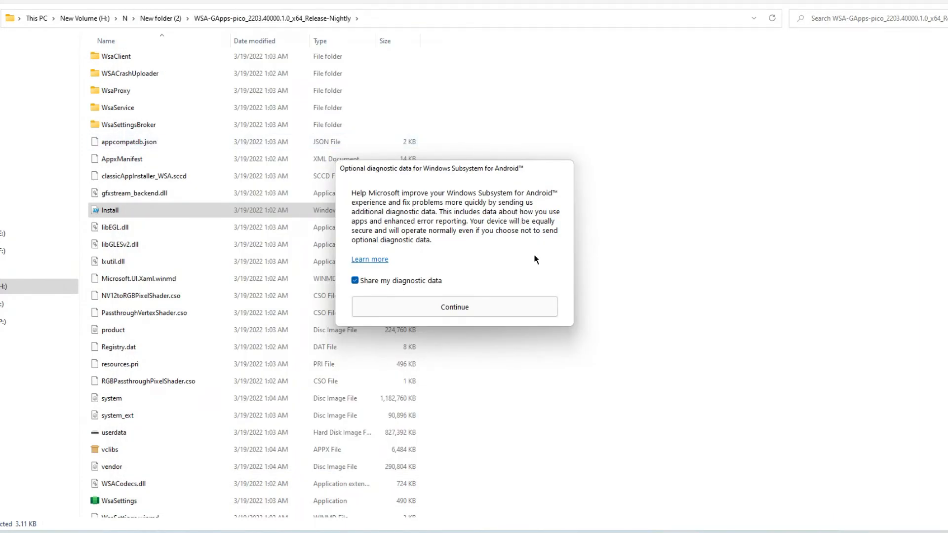
click(477, 305)
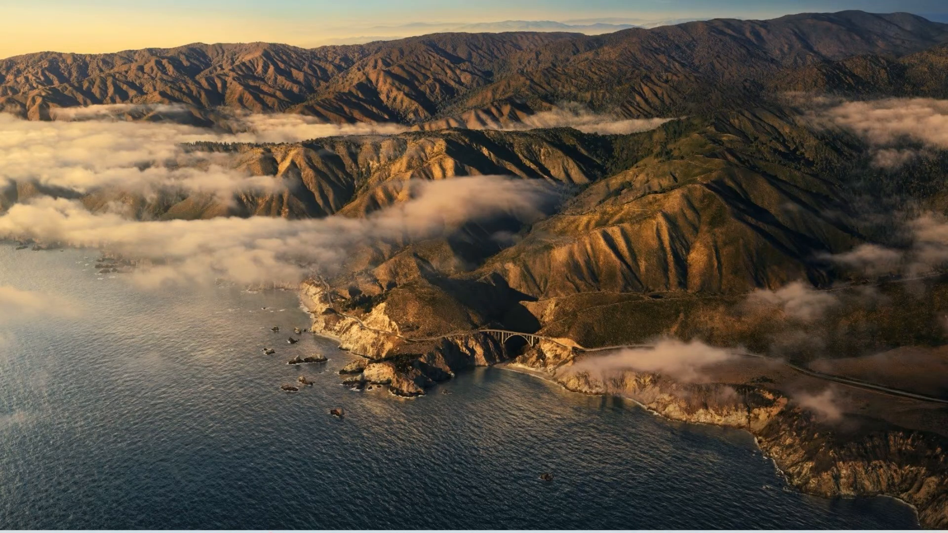
- Find Windows Subsystem for Android Settings with Windows search and open it
key(super+s)
text(w)
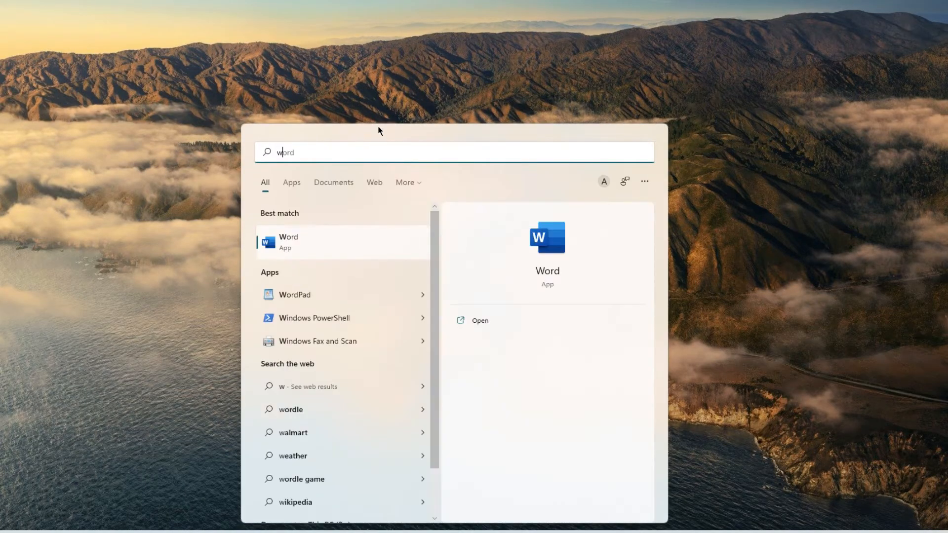
text(indow)
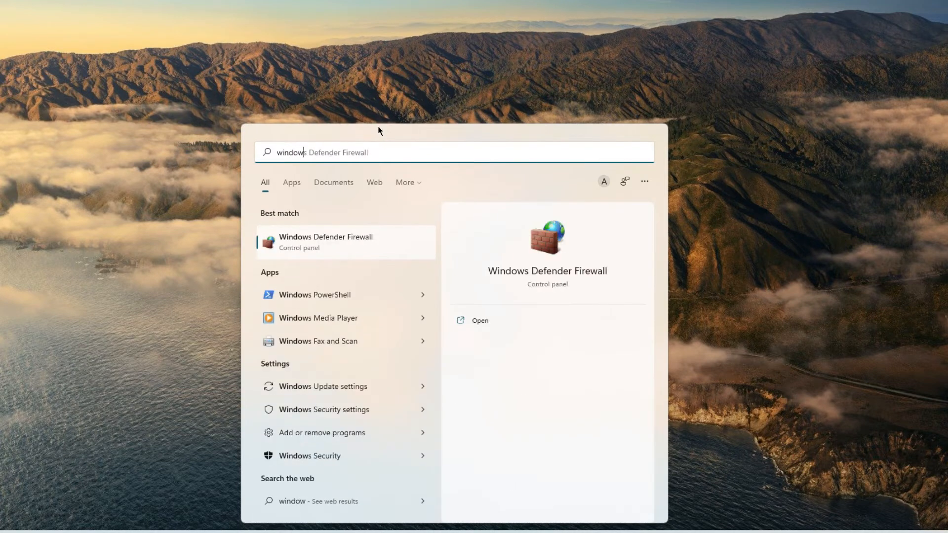
text(s su)
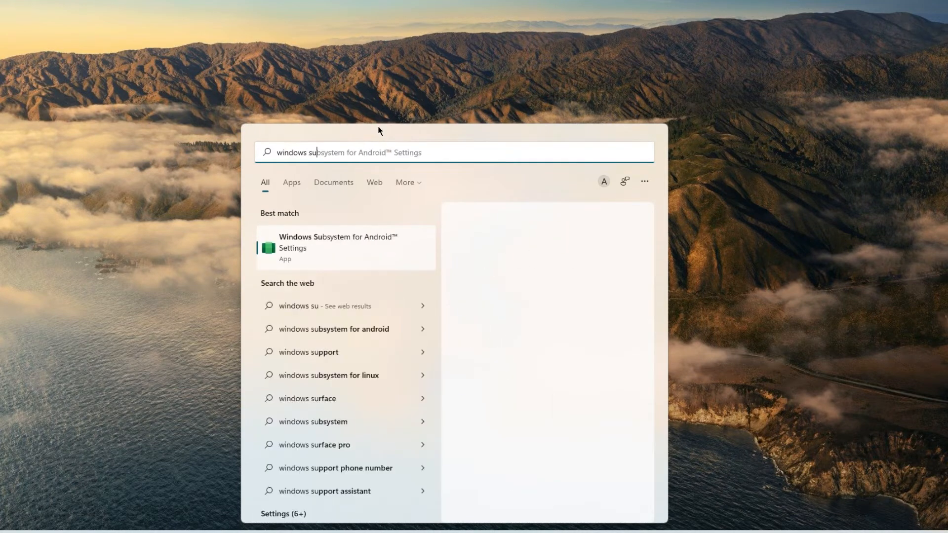
click(328, 242)
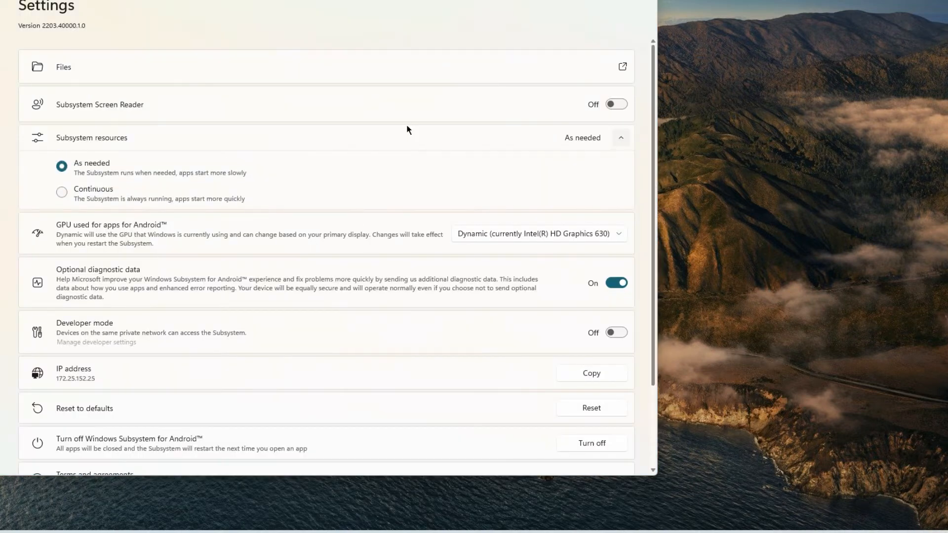
- Turn on developer mode for the subsystem, keeping optional diagnostic data on
click(616, 285)
click(612, 284)
click(612, 333)
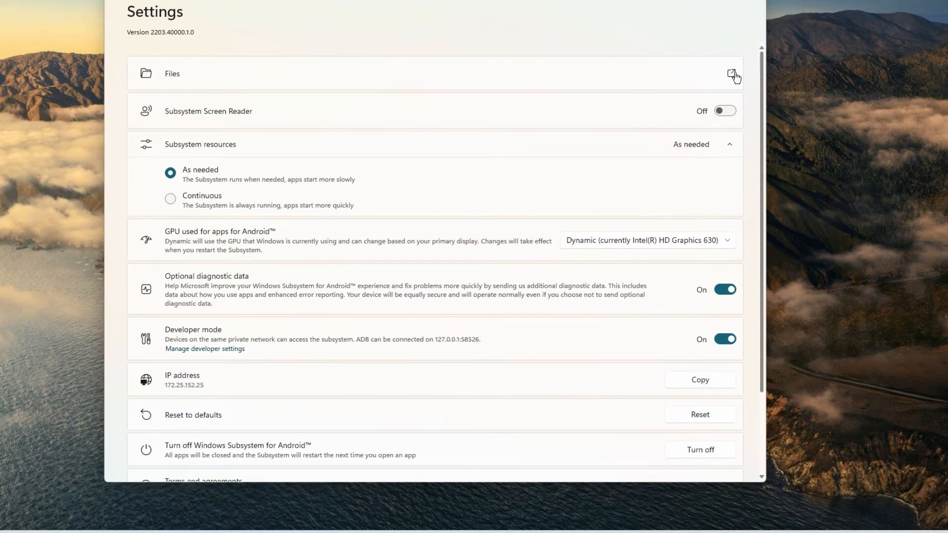
- Start the Android subsystem by opening its Files window, and close both the Files and the settings windows after startup
click(732, 73)
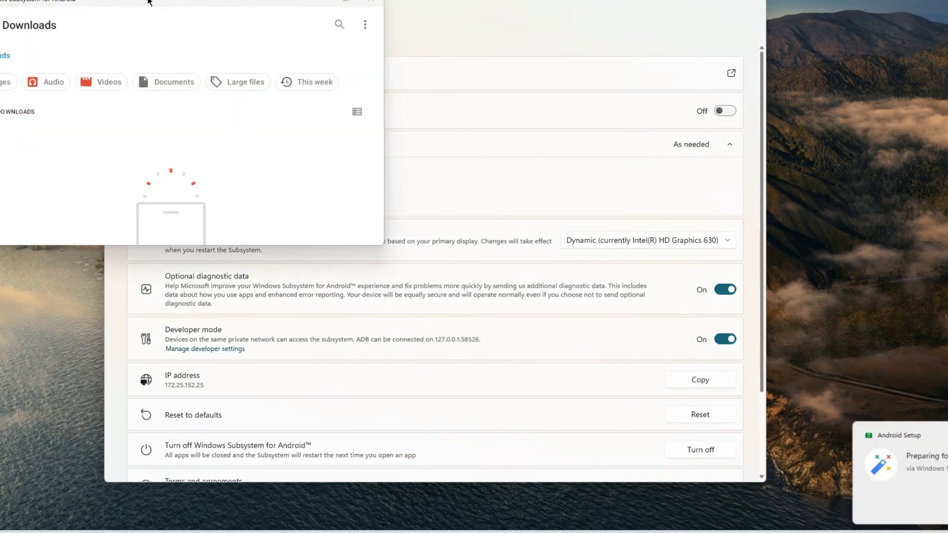
drag(251, 3, 349, 16)
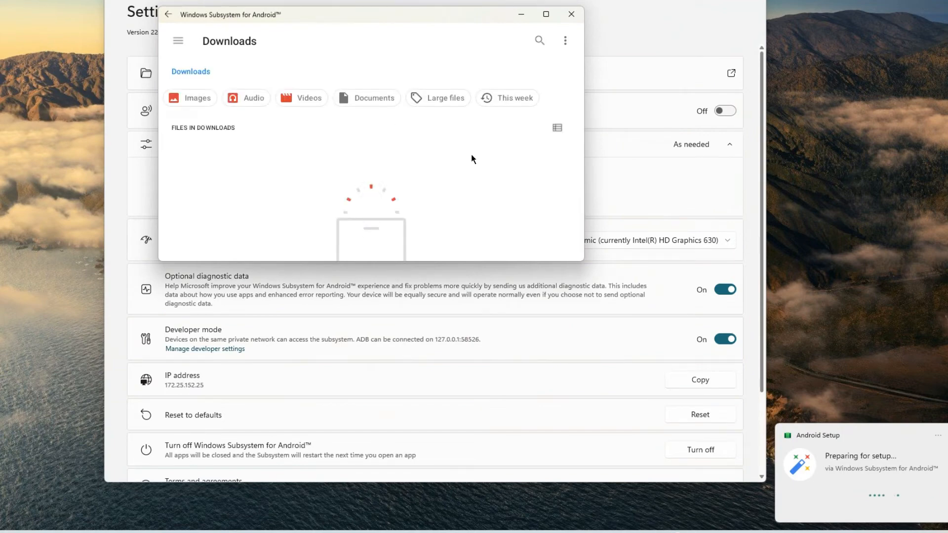
click(519, 17)
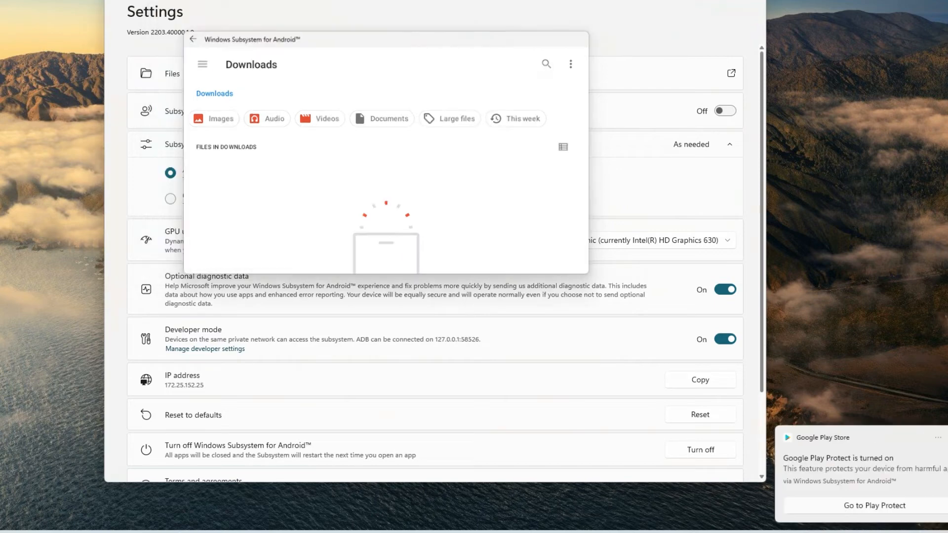
click(704, 1)
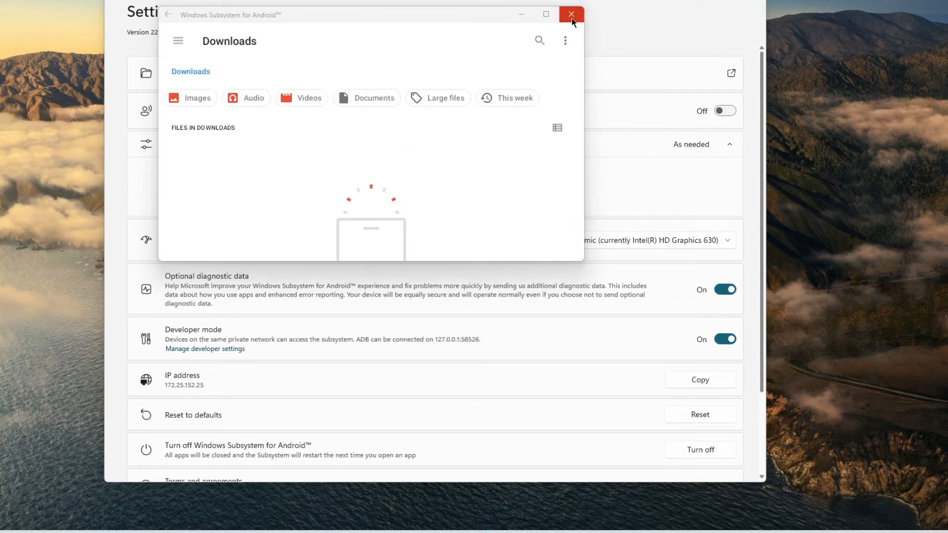
click(572, 19)
click(754, 1)
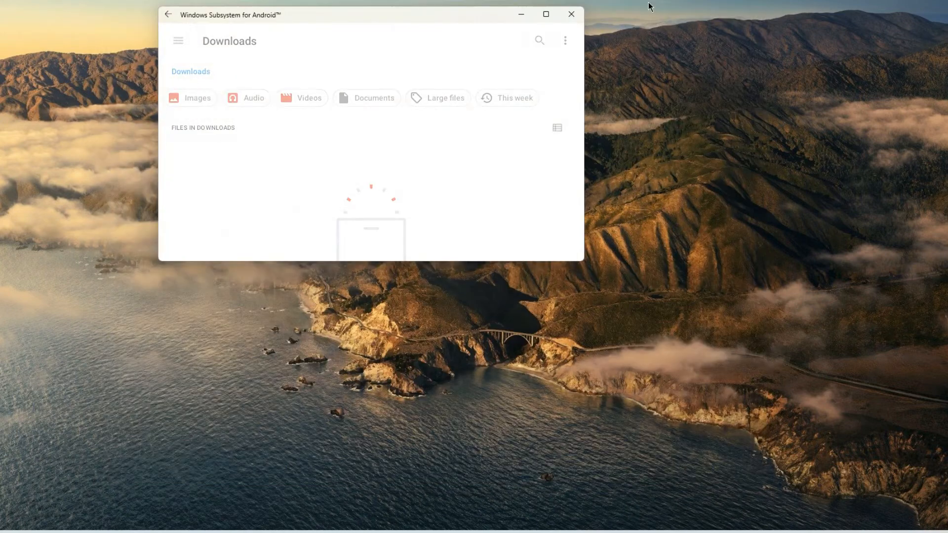
click(571, 14)
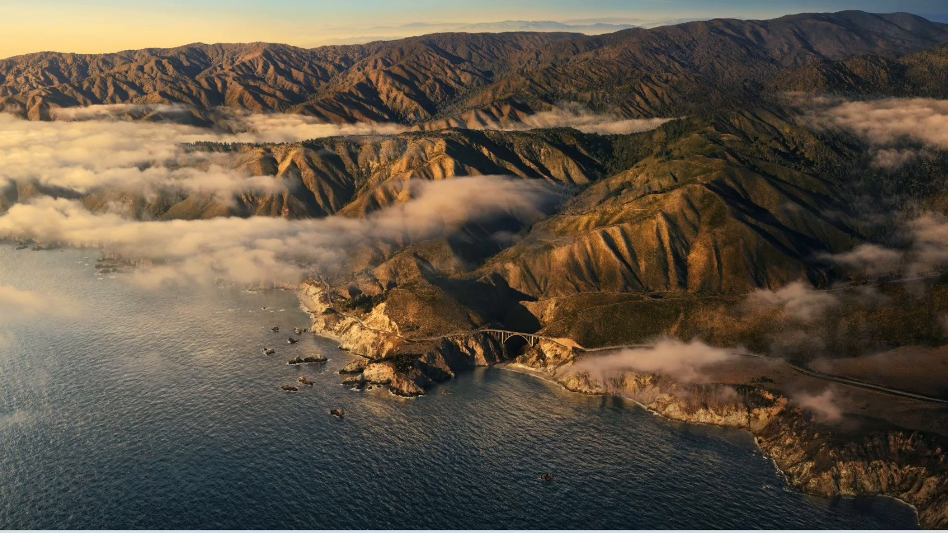
- Find the Play Store app with Windows search, open it and sign in with a Google account
click(272, 532)
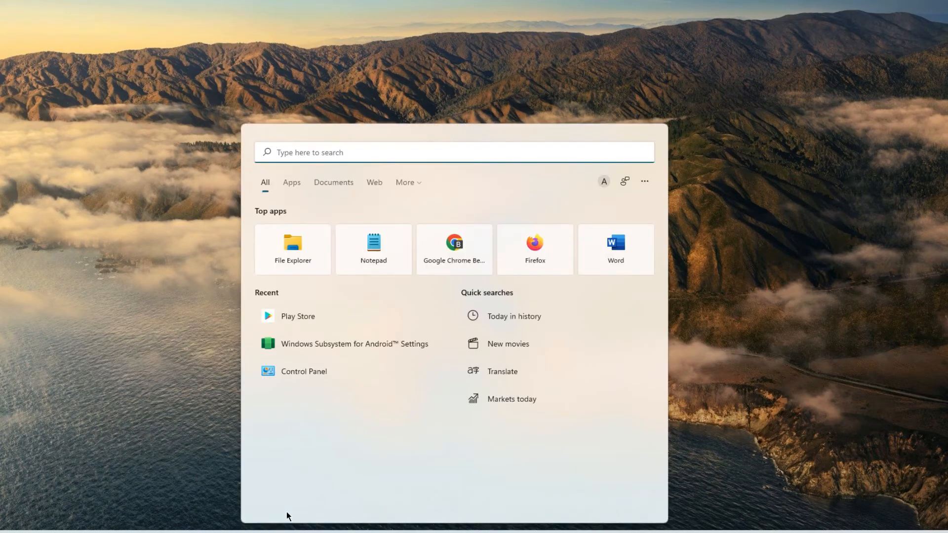
text(play)
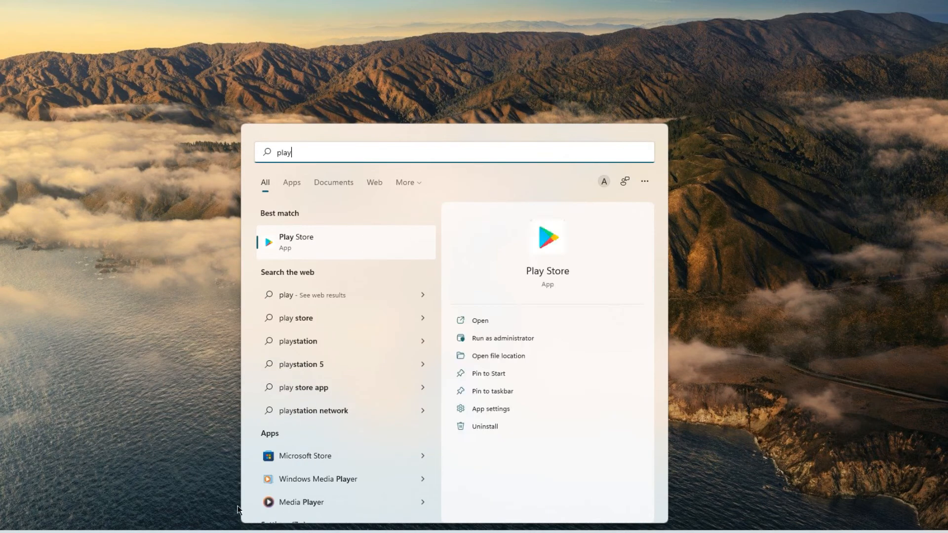
click(336, 243)
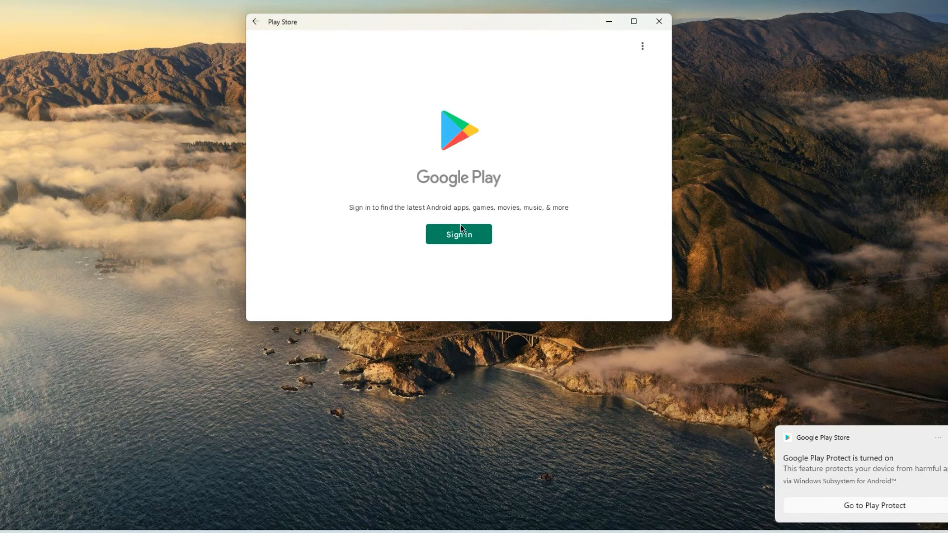
click(465, 236)
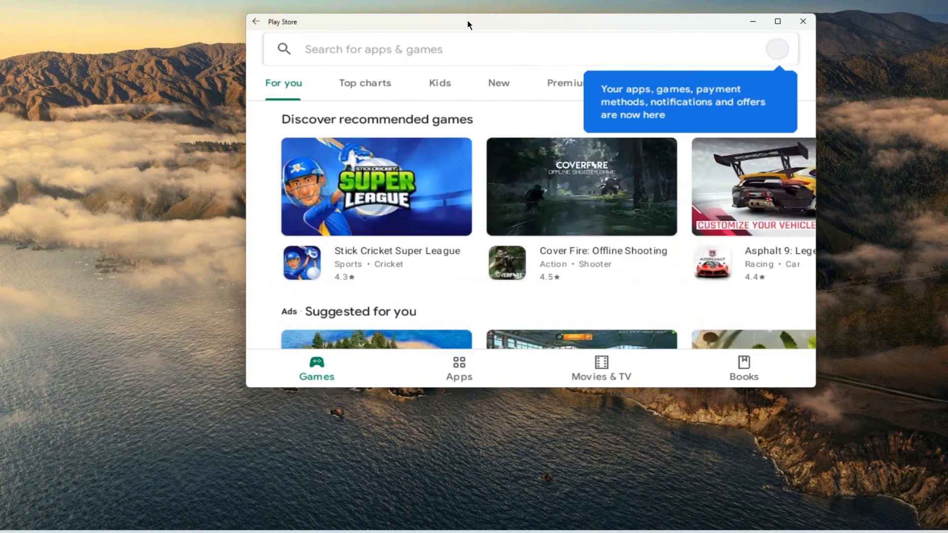
- Show the Apps section of the Play Store and look through its suggested apps and category lists
drag(468, 22, 354, 18)
click(178, 105)
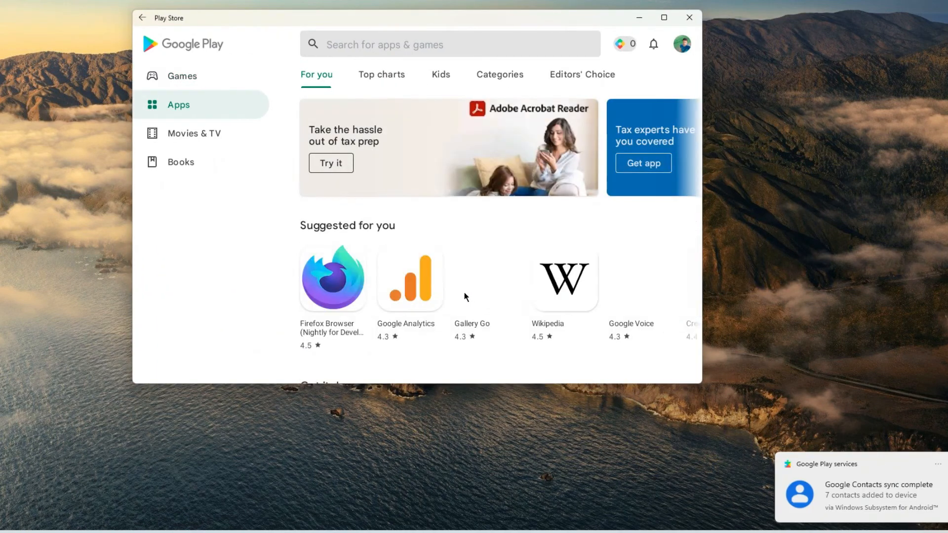
scroll(451, 311, down, 10)
scroll(500, 296, down, 2)
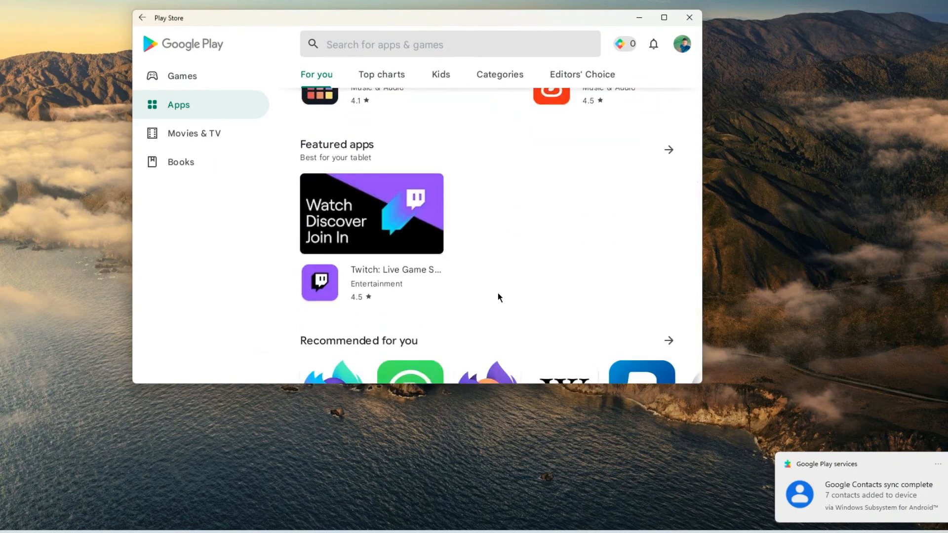
scroll(513, 318, down, 10)
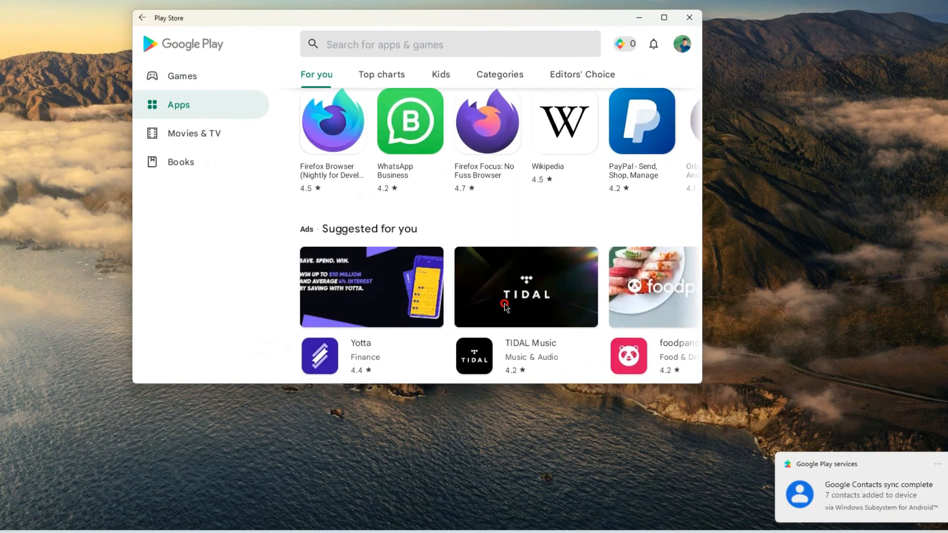
scroll(533, 317, down, 5)
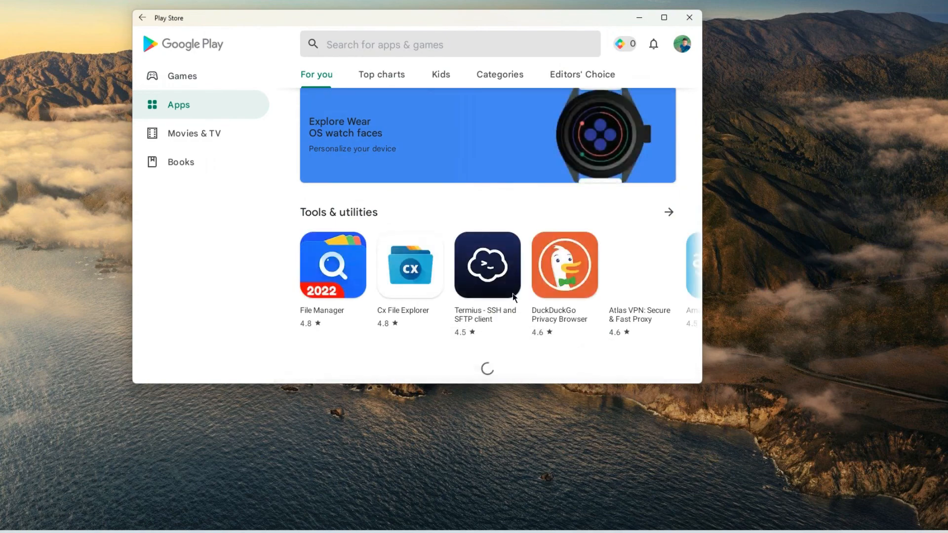
scroll(525, 240, down, 5)
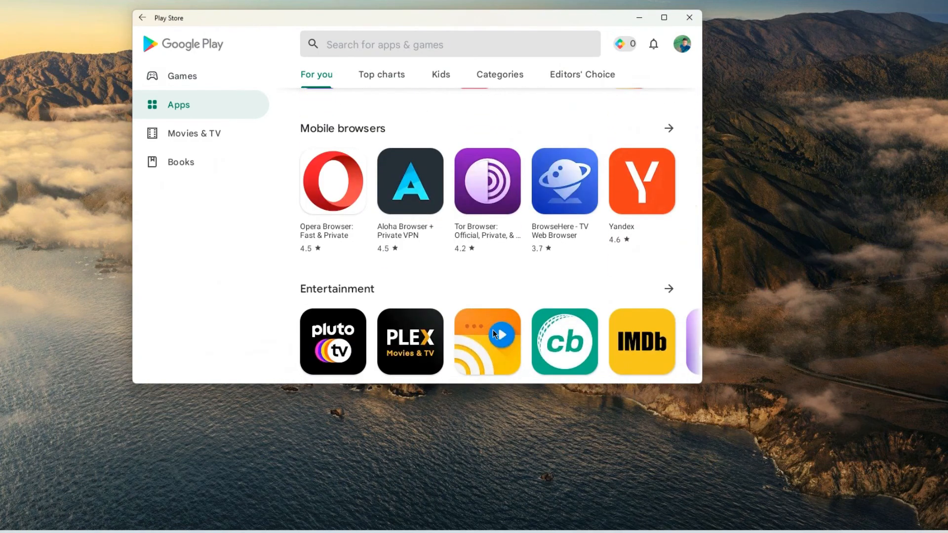
scroll(490, 192, down, 2)
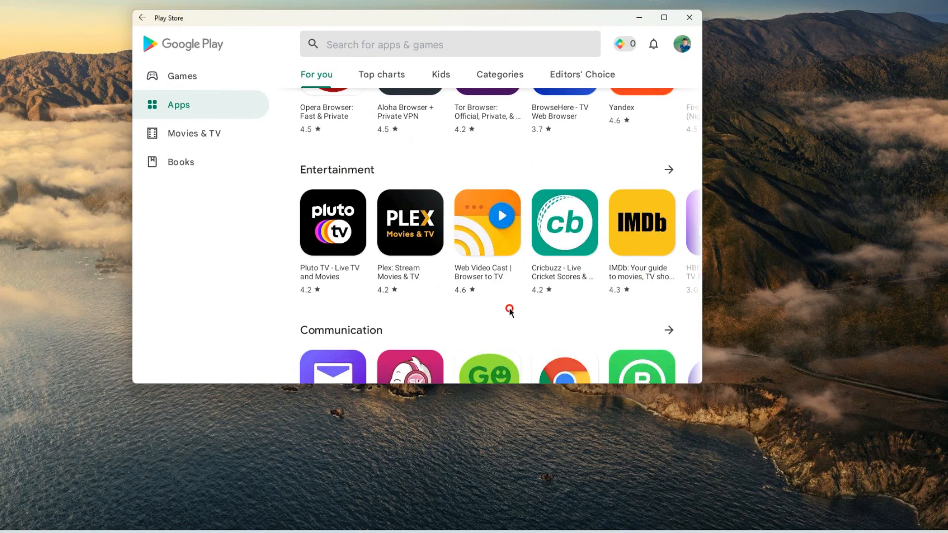
scroll(510, 310, down, 3)
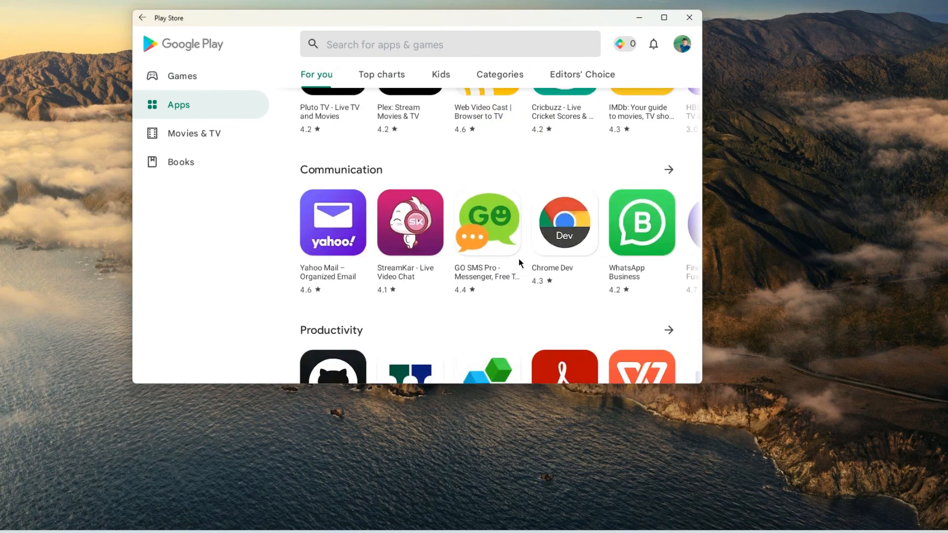
scroll(514, 259, down, 2)
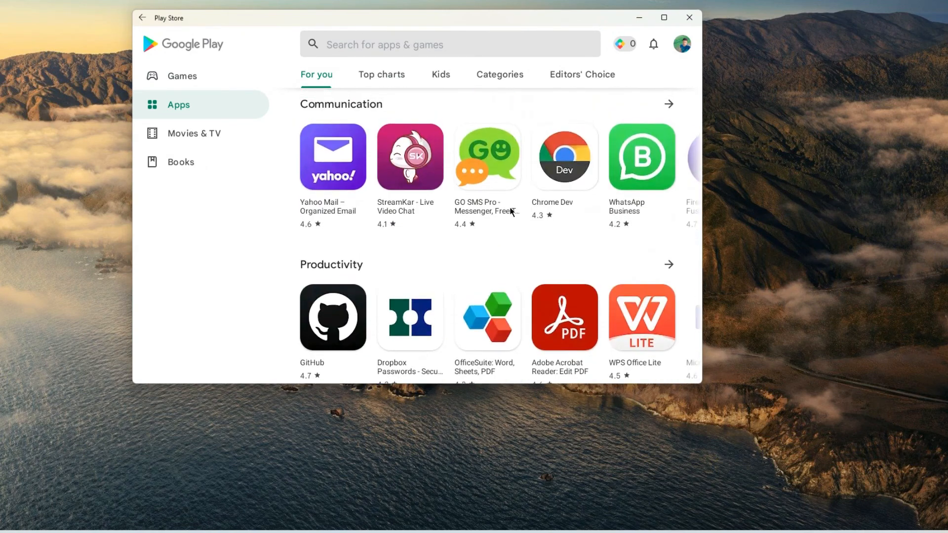